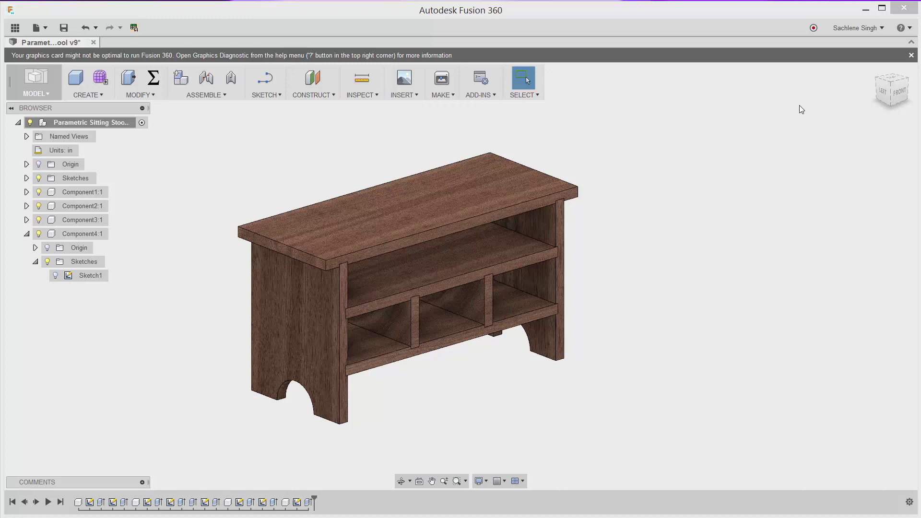
- Open the Parameters dialog listing the bench's Width, SeatLength and Height parameters
shift+middle_drag(765, 157, 424, 368)
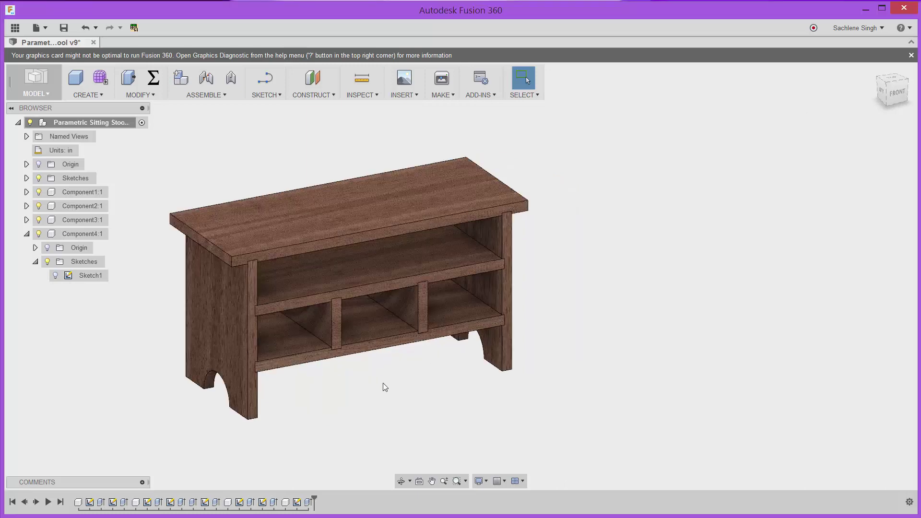
mouse_move(376, 385)
shift+middle_down()
mouse_move(390, 376)
mouse_move(385, 383)
shift+middle_up()
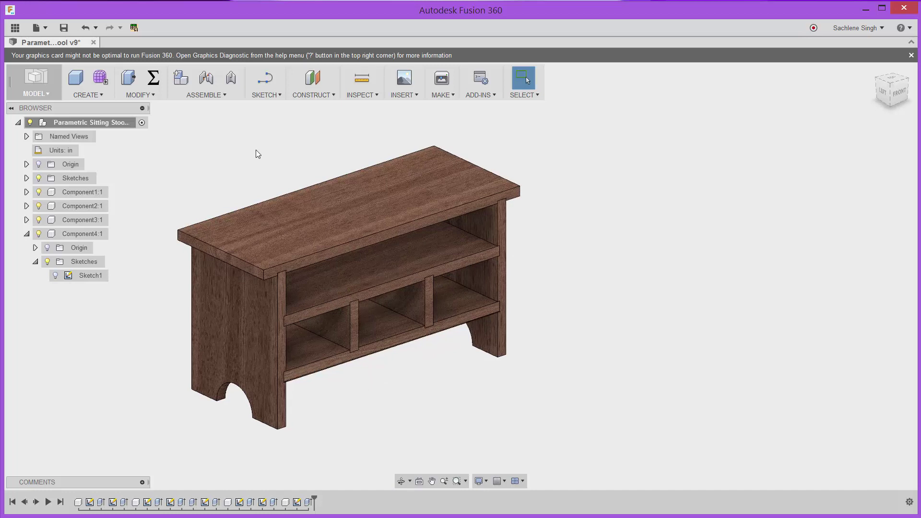
click(154, 80)
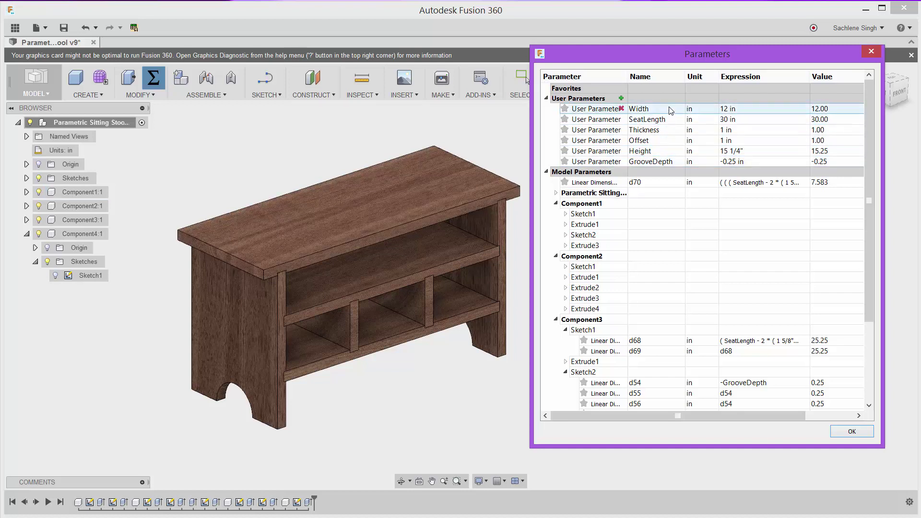
scroll(734, 276, down, 3)
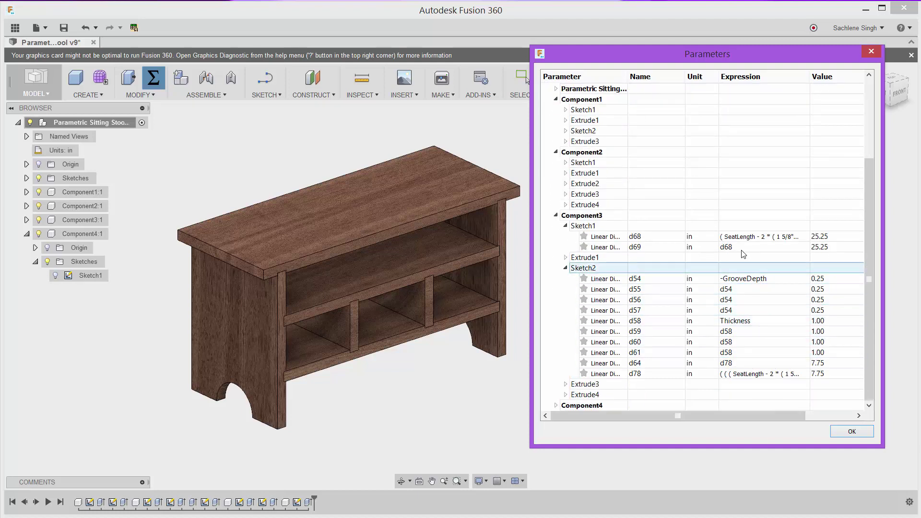
scroll(718, 263, up, 3)
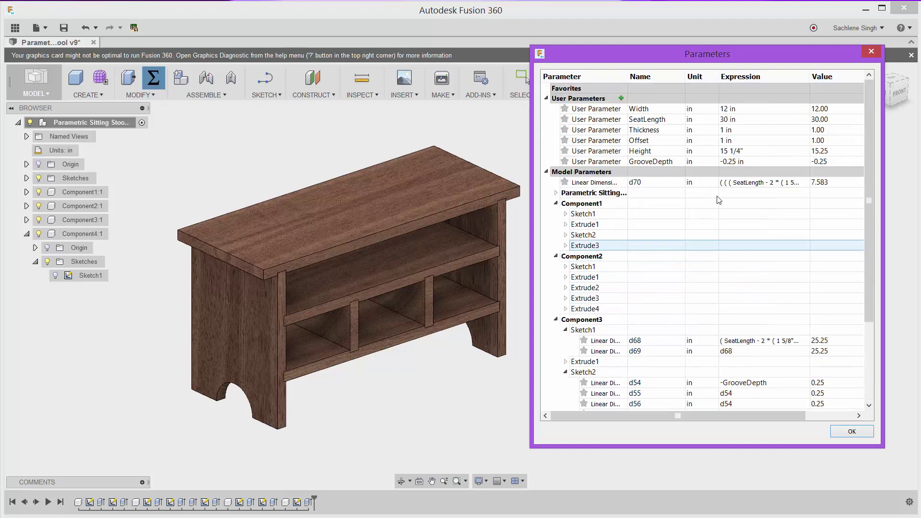
- Change the Width parameter's expression to 24 in, widening the bench
double_click(727, 110)
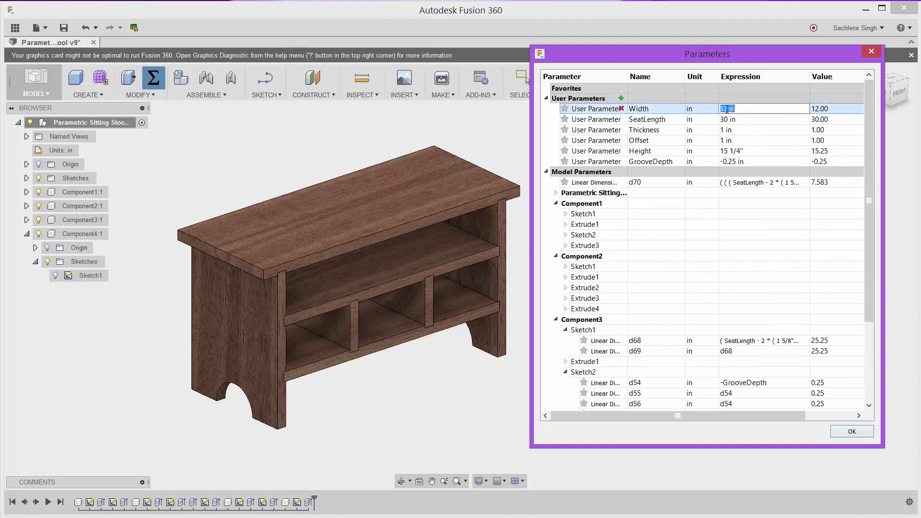
click(727, 109)
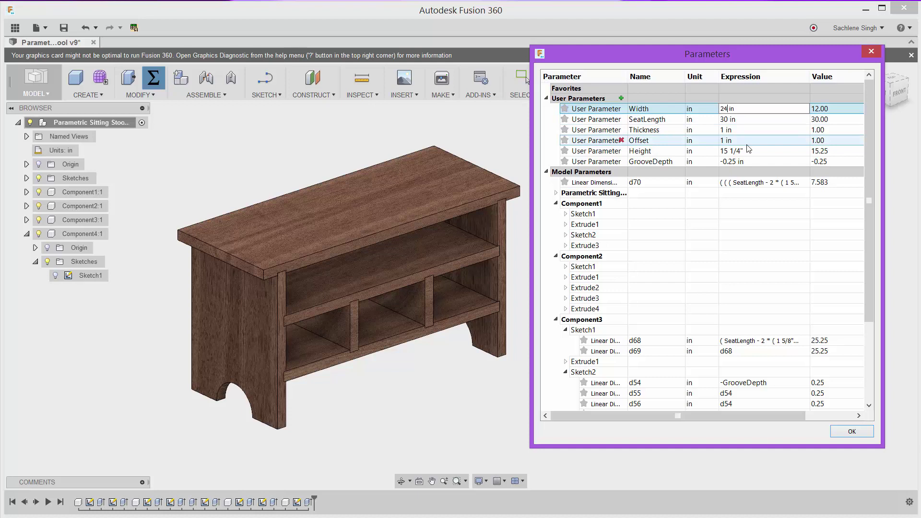
key(Return)
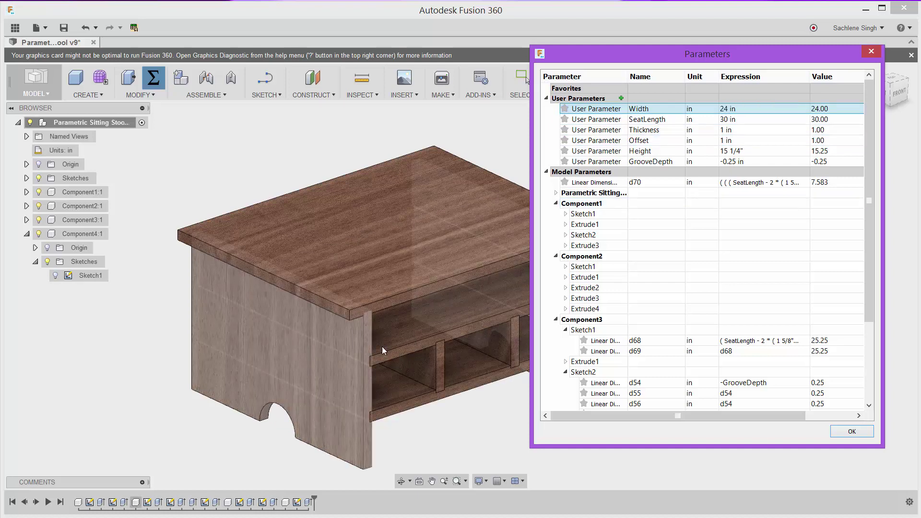
middle_drag(433, 347, 365, 353)
scroll(364, 352, down, 3)
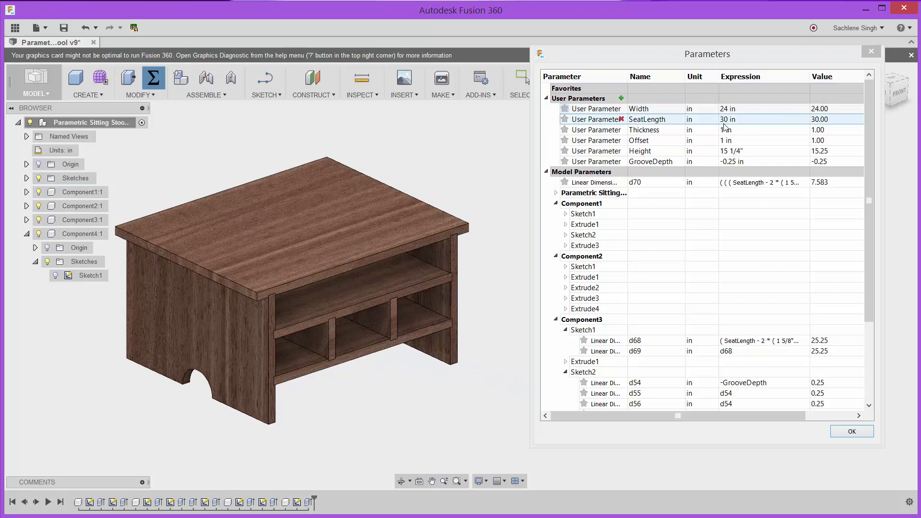
middle_drag(351, 398, 367, 399)
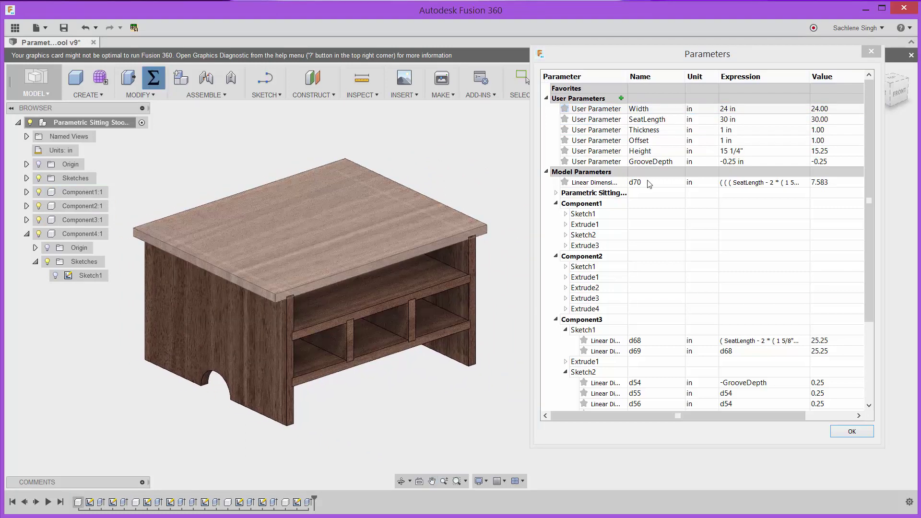
- Set the SeatLength parameter to 40 in, lengthening the bench
click(729, 120)
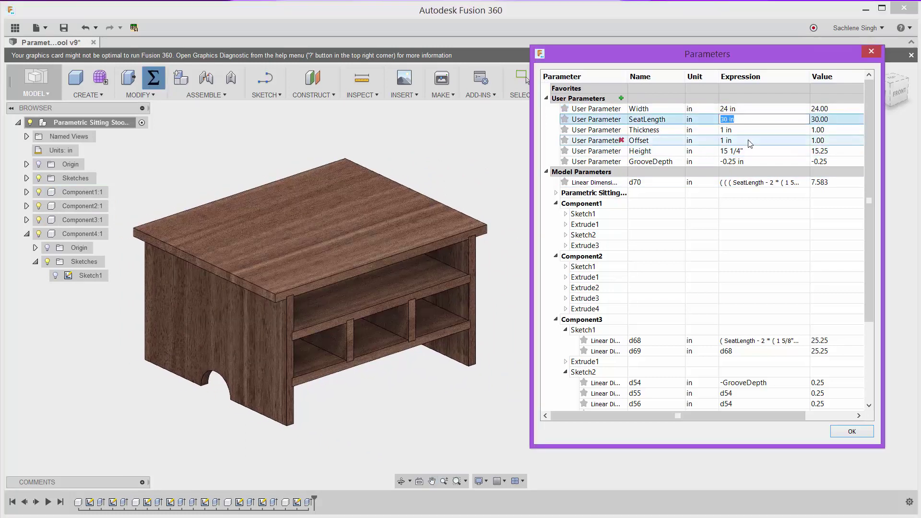
text(40)
key(Return)
middle_drag(423, 381, 394, 374)
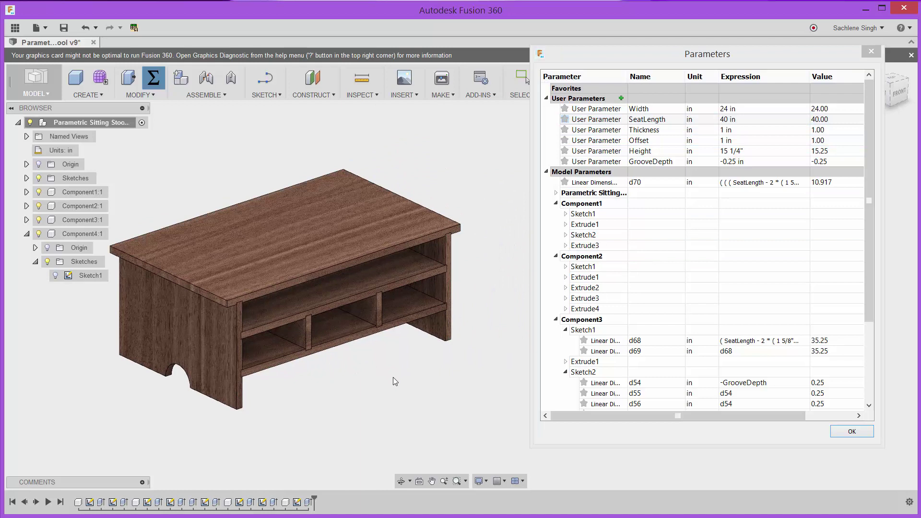
middle_drag(310, 386, 316, 385)
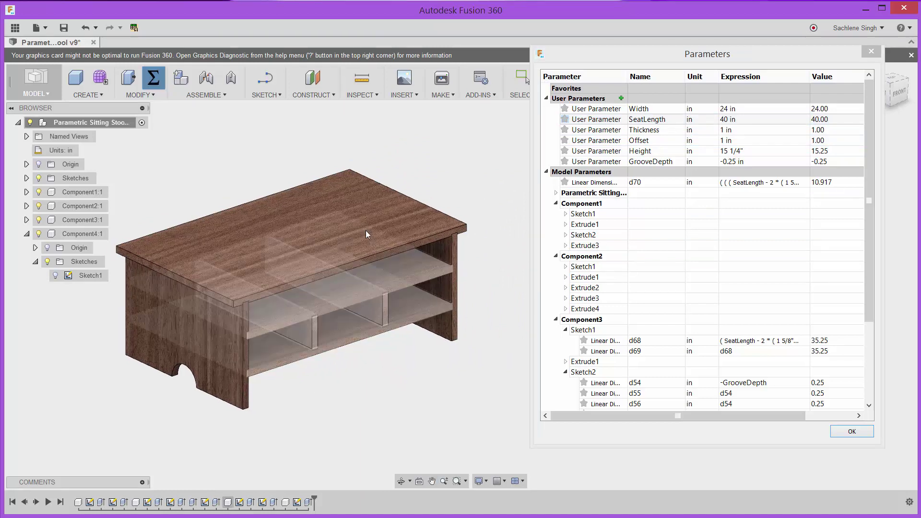
- Set the Width parameter back to 12 in
click(270, 329)
click(281, 366)
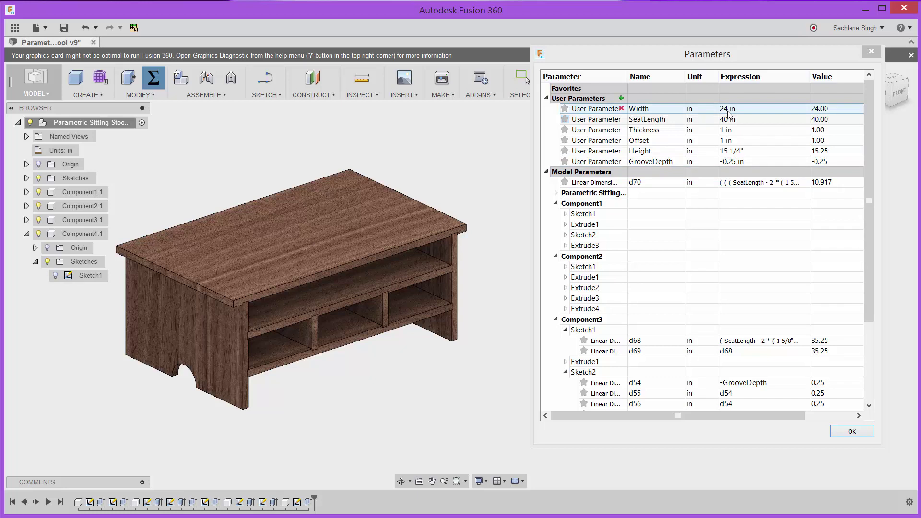
click(729, 110)
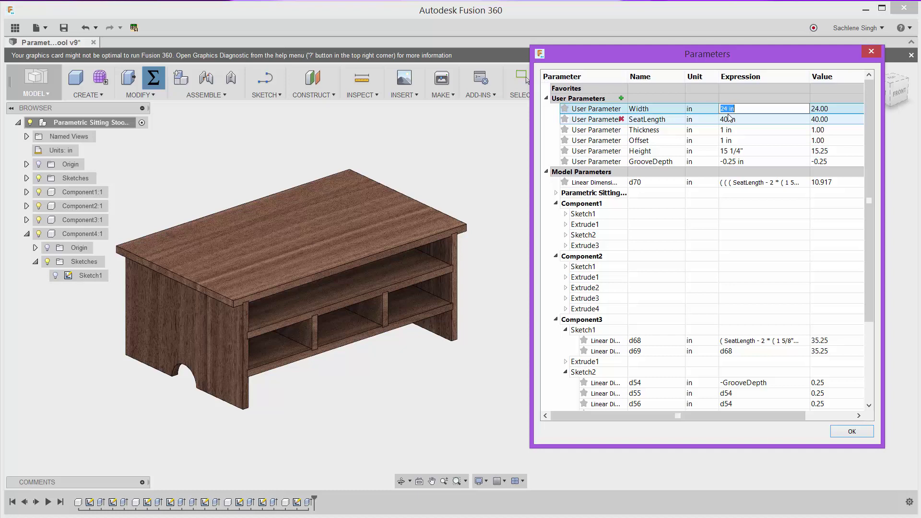
text(12)
key(Return)
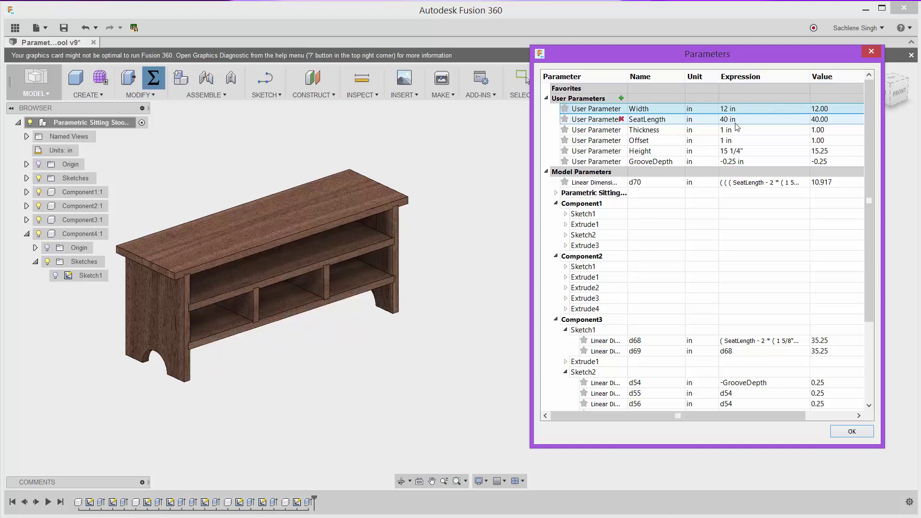
- Set SeatLength back to 30 in and close the Parameters dialog with OK
click(729, 119)
text(30)
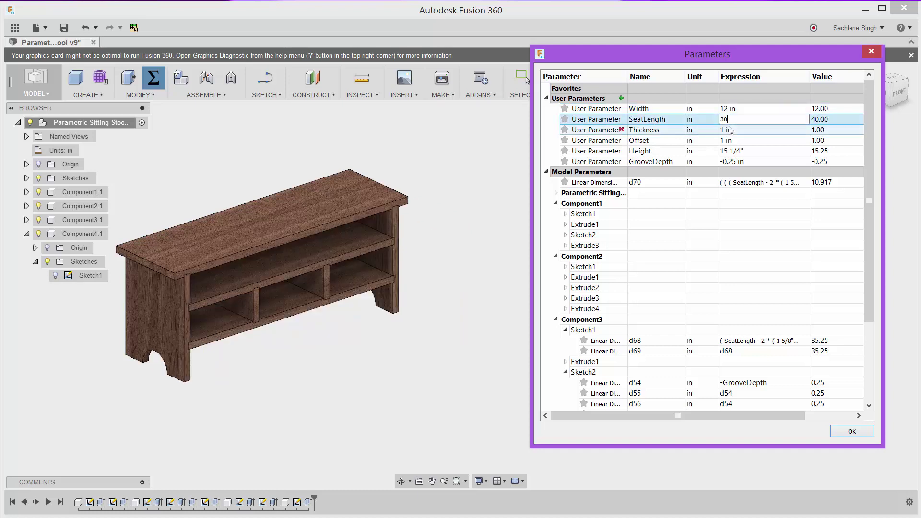
key(Return)
scroll(335, 353, up, 3)
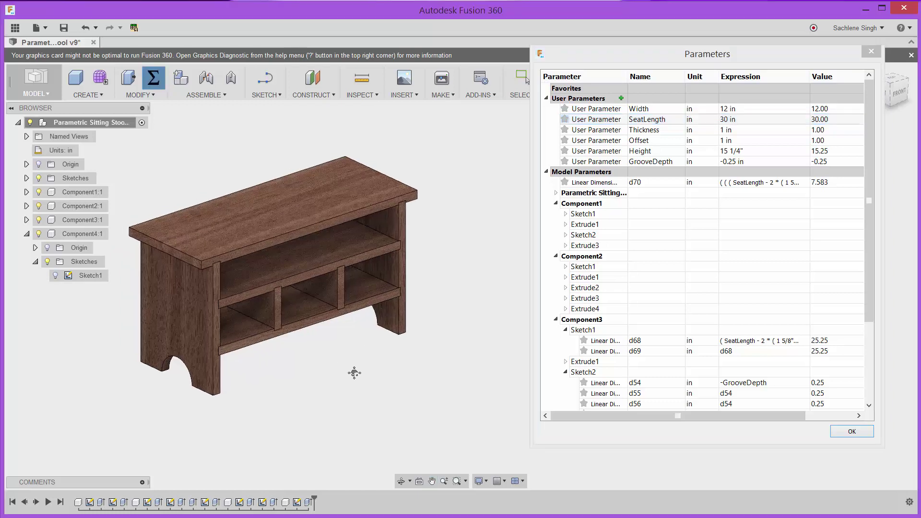
middle_drag(354, 372, 379, 374)
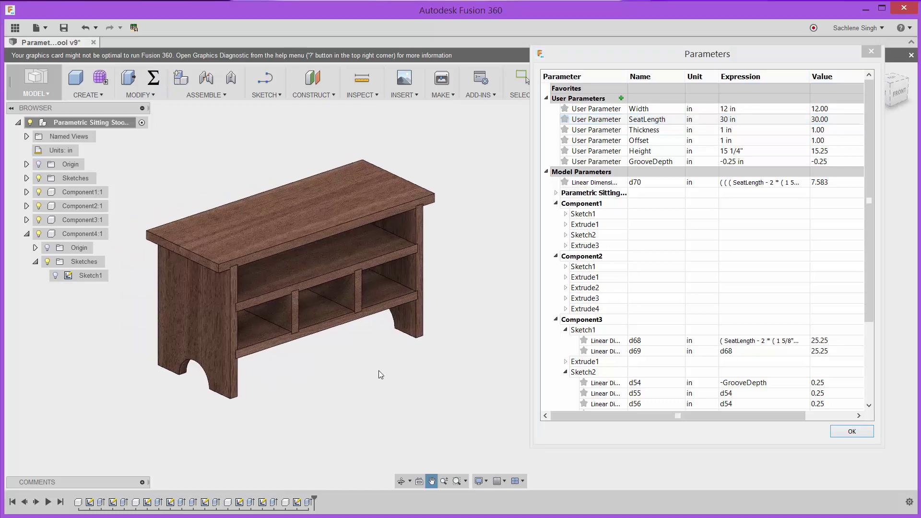
click(845, 432)
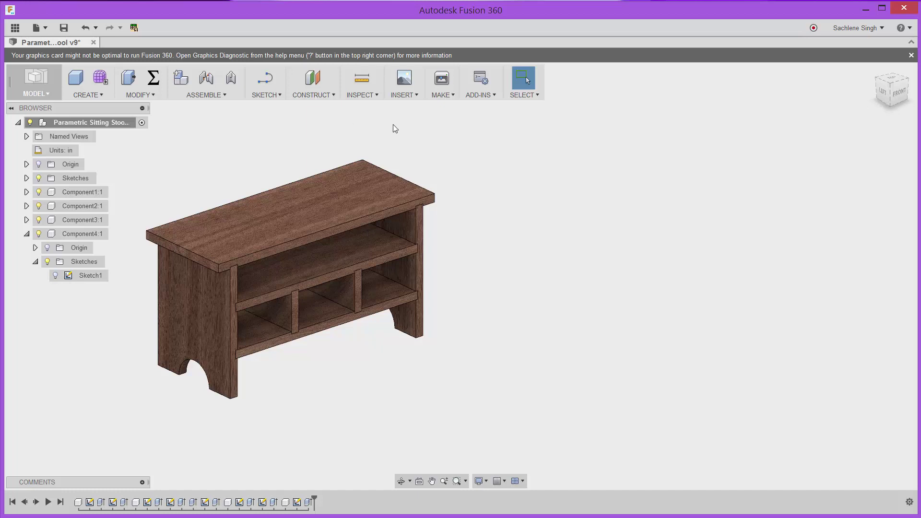
- Launch the Autodesk App Store via ADD-INS > Autodesk Exchange Apps
click(370, 94)
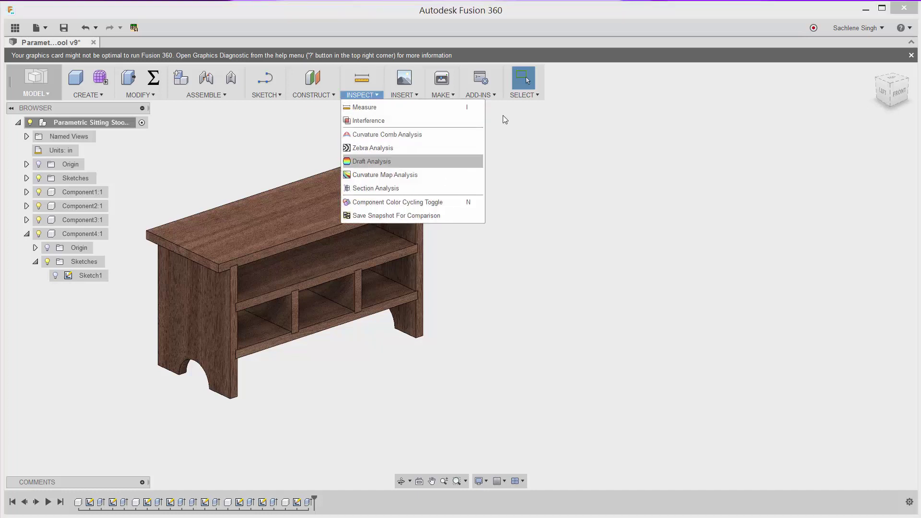
click(482, 96)
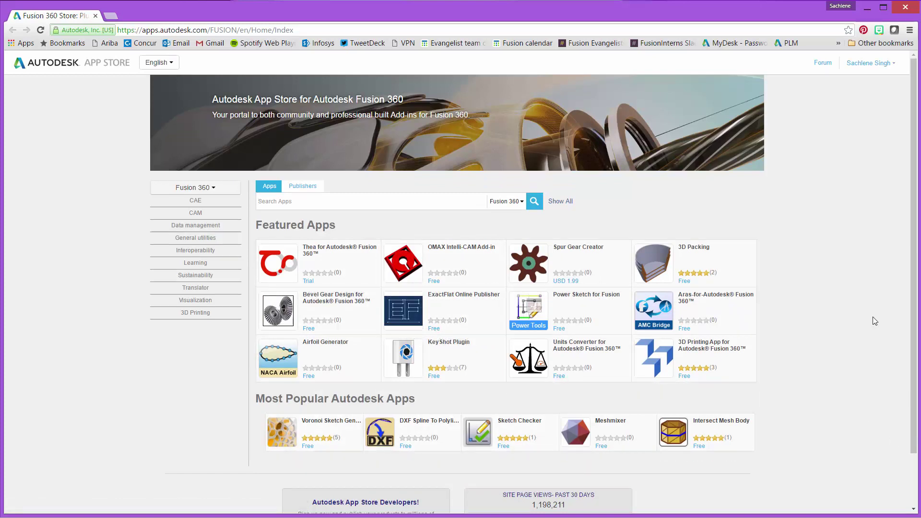
- Show all 48 Fusion 360 apps and scroll down to the Parameter I/O entry
click(564, 202)
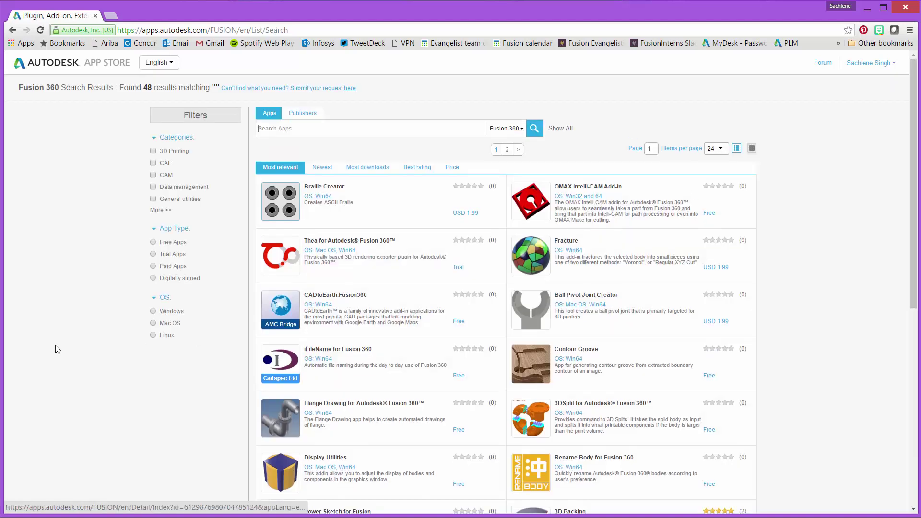
scroll(82, 291, down, 5)
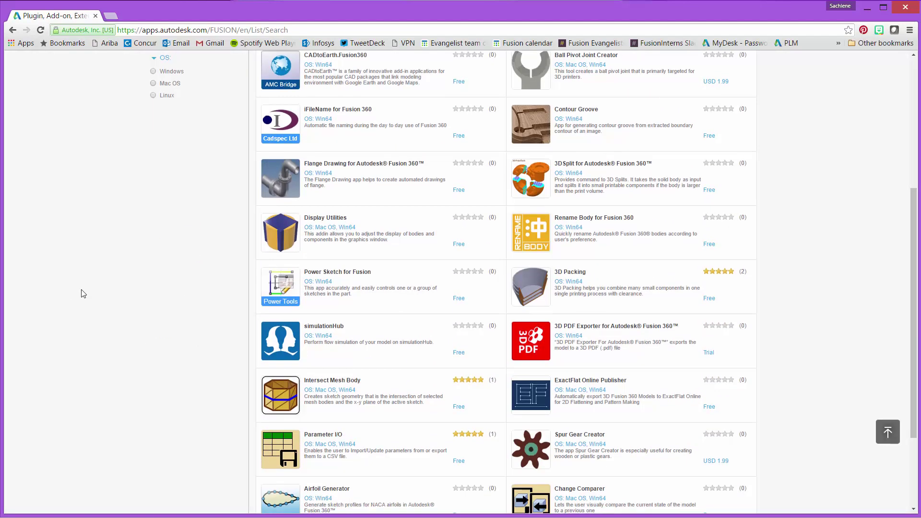
scroll(82, 294, up, 5)
scroll(64, 341, down, 1)
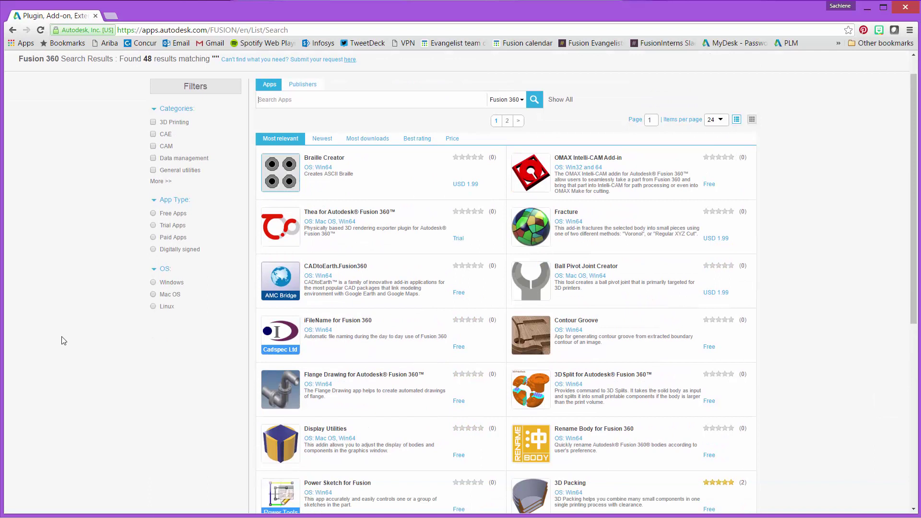
scroll(64, 341, down, 5)
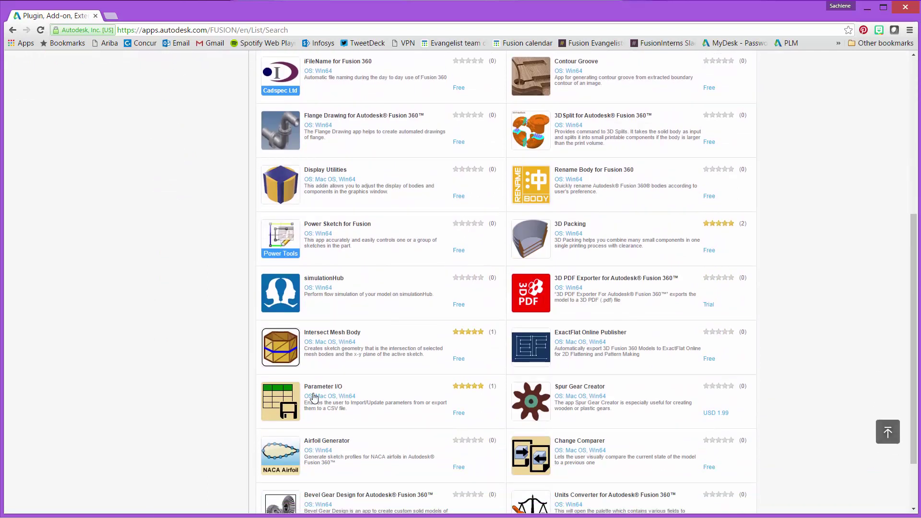
- Open the Parameter I/O page and download its free Win64 installer, ParameterIO.msi
click(328, 405)
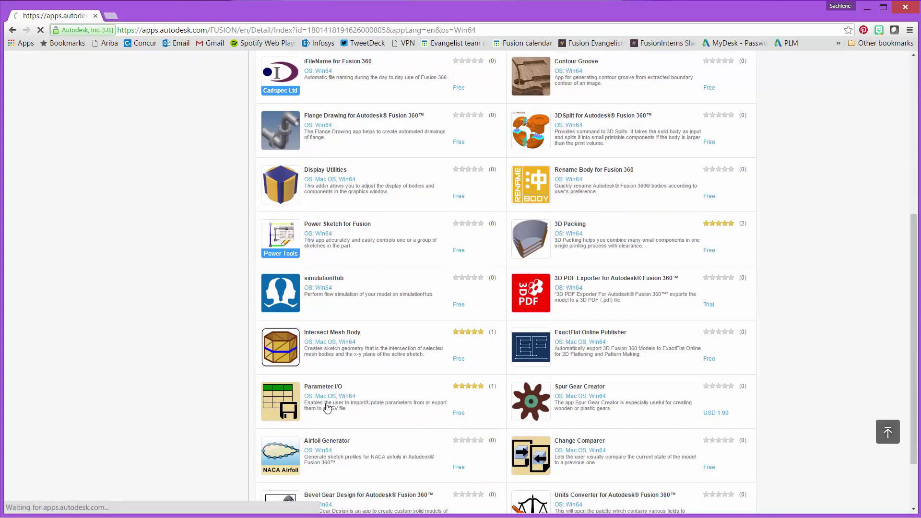
scroll(93, 318, down, 1)
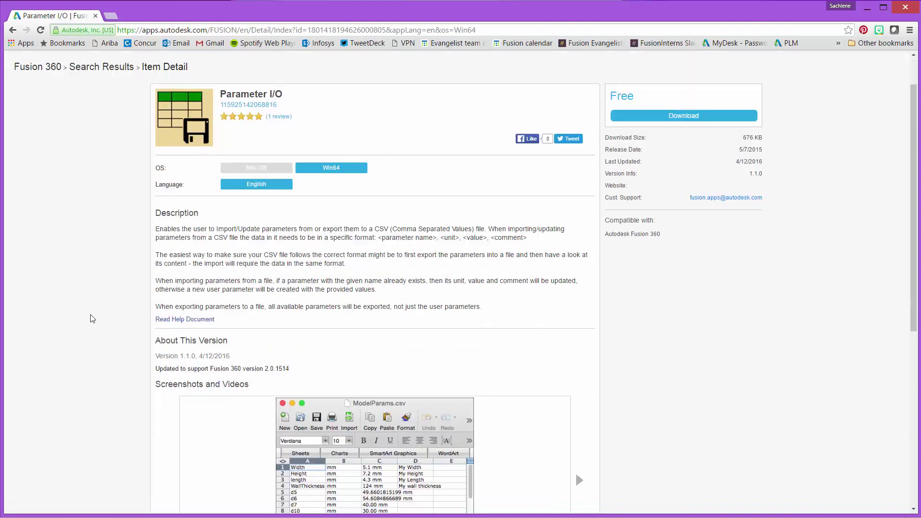
scroll(93, 319, down, 4)
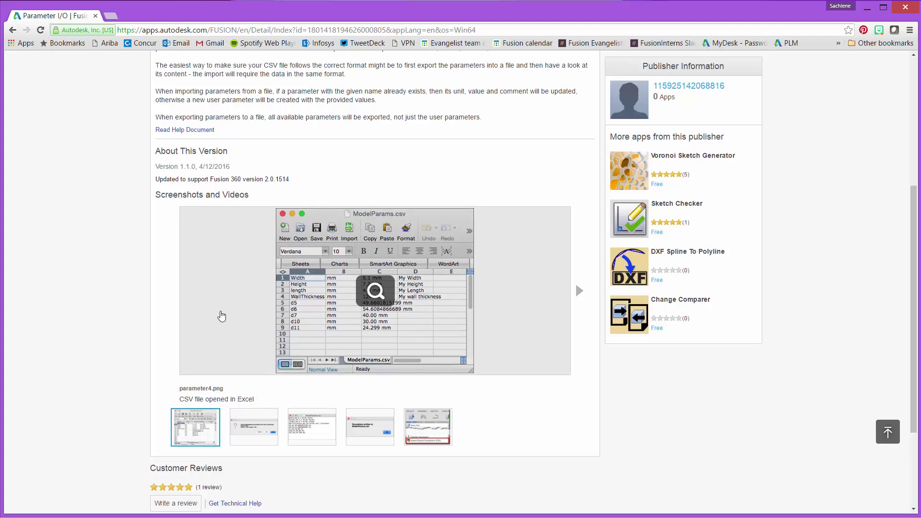
scroll(222, 316, up, 1)
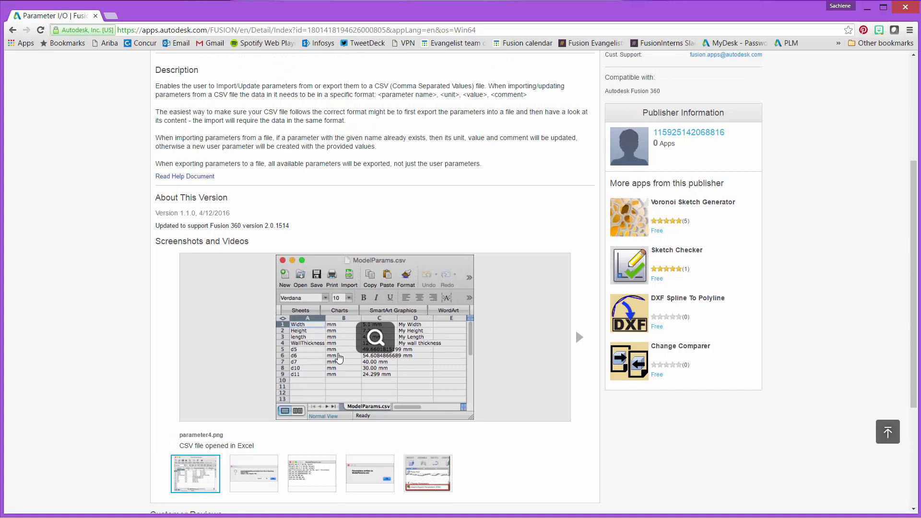
scroll(311, 363, up, 1)
scroll(311, 363, up, 3)
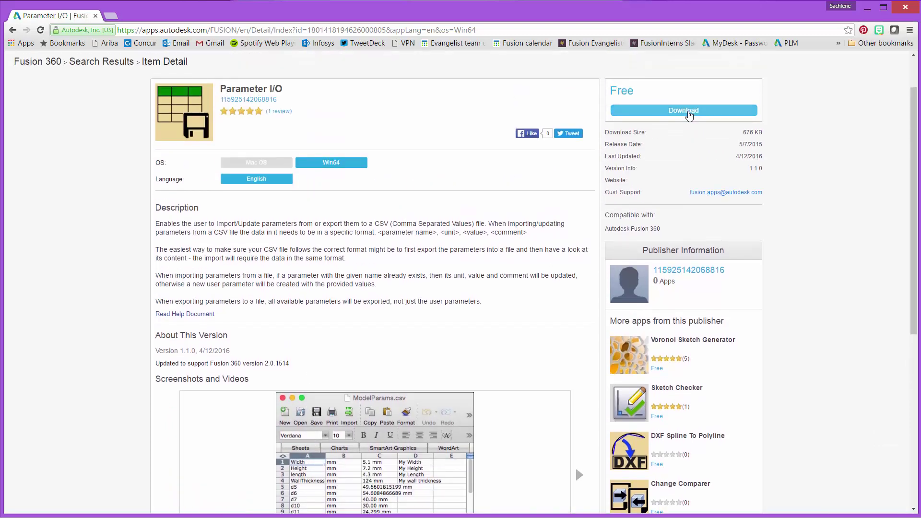
click(690, 115)
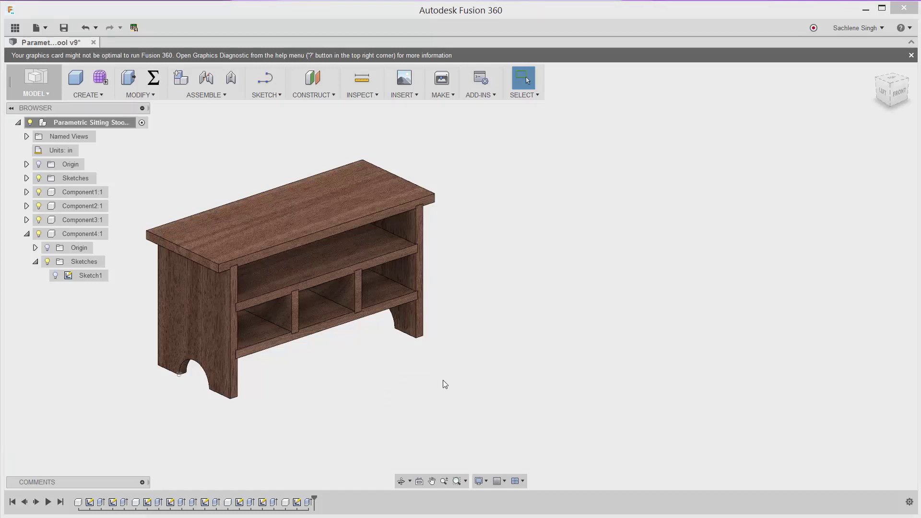
shift+middle_drag(319, 373, 377, 374)
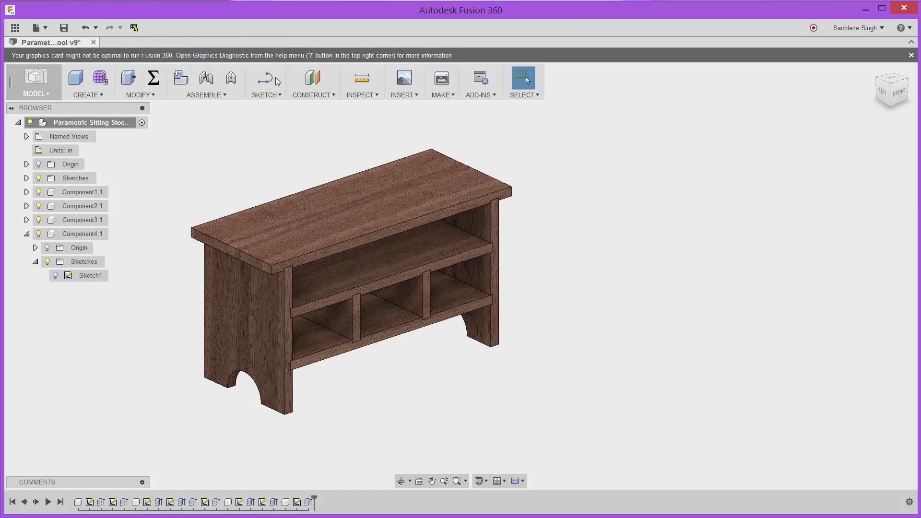
- Export the parameters with Import/Export Parameters, overwriting Sitting bench.csv on the Desktop
click(149, 95)
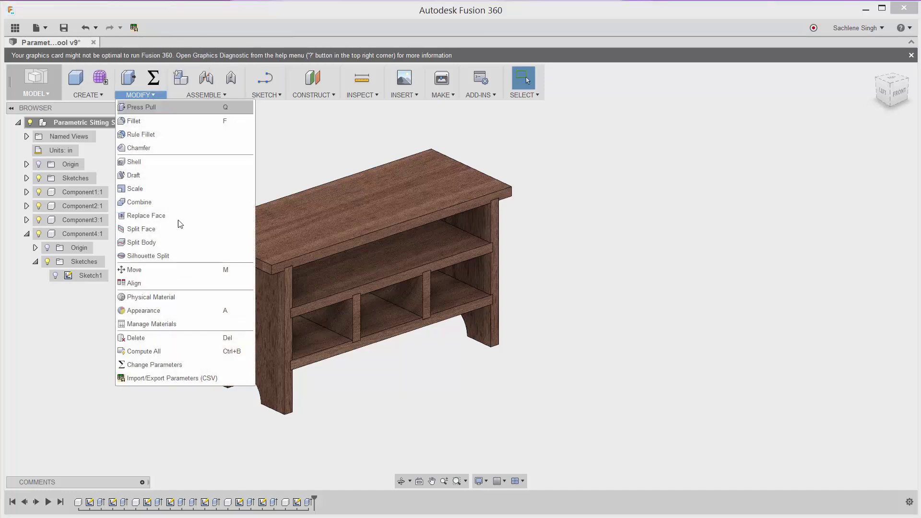
click(167, 378)
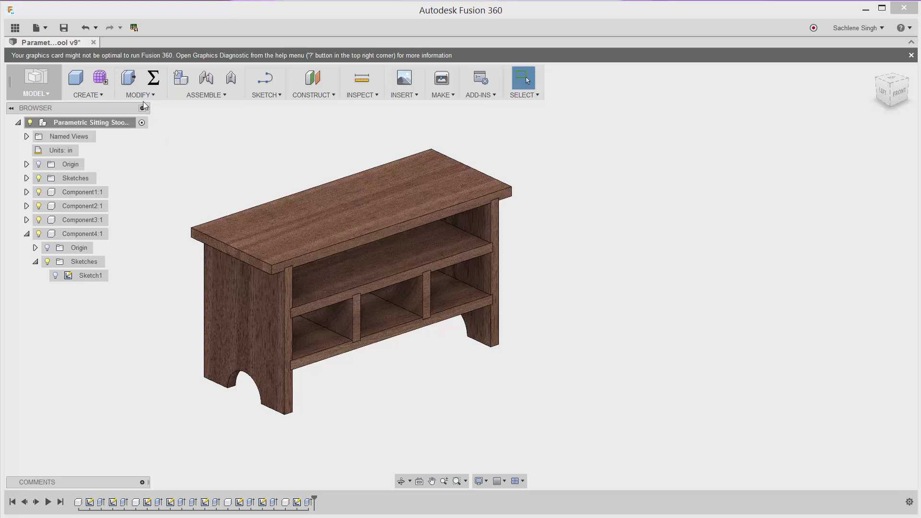
click(135, 29)
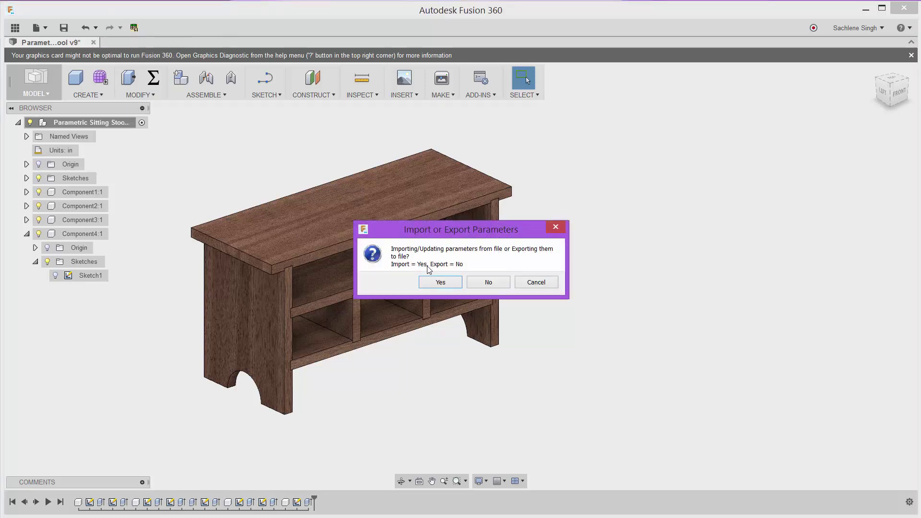
drag(459, 228, 658, 159)
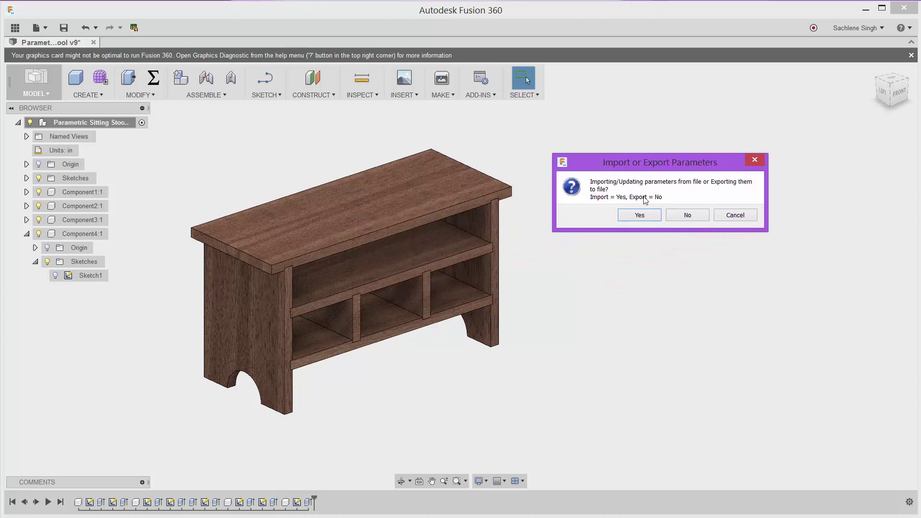
click(693, 215)
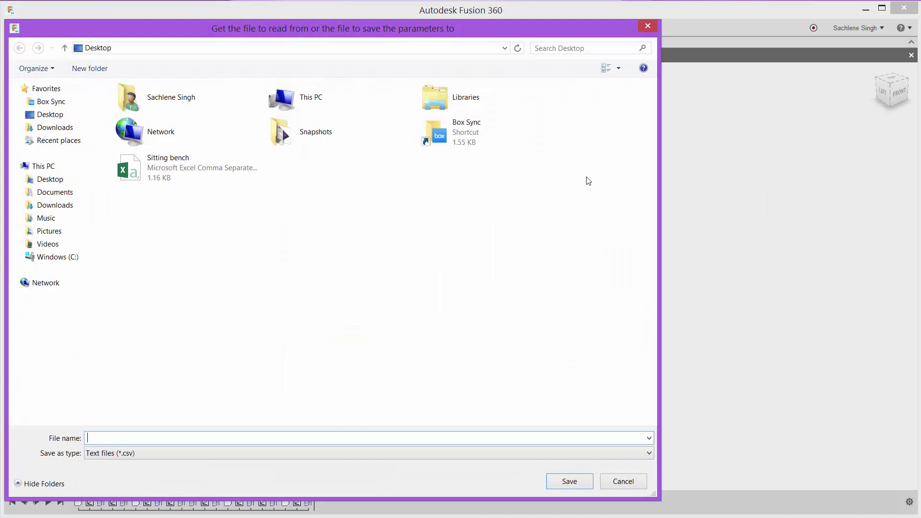
click(216, 170)
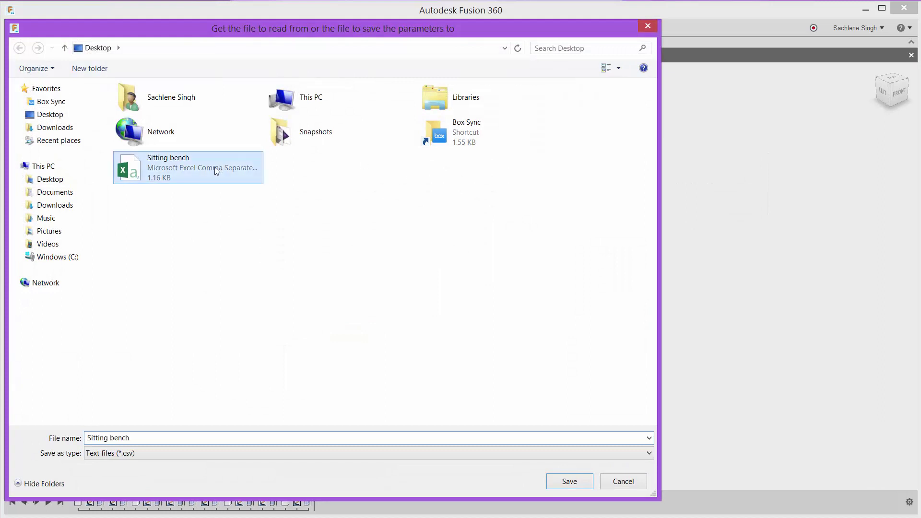
click(570, 481)
click(554, 271)
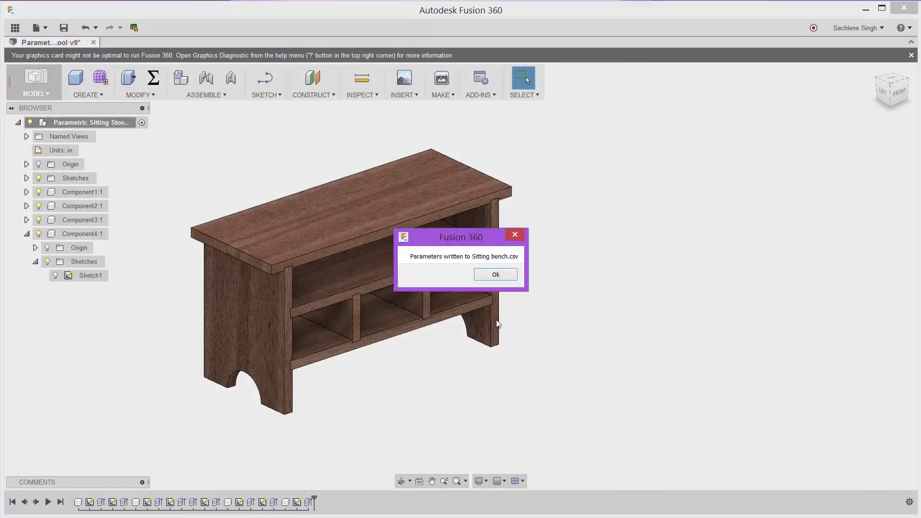
click(499, 275)
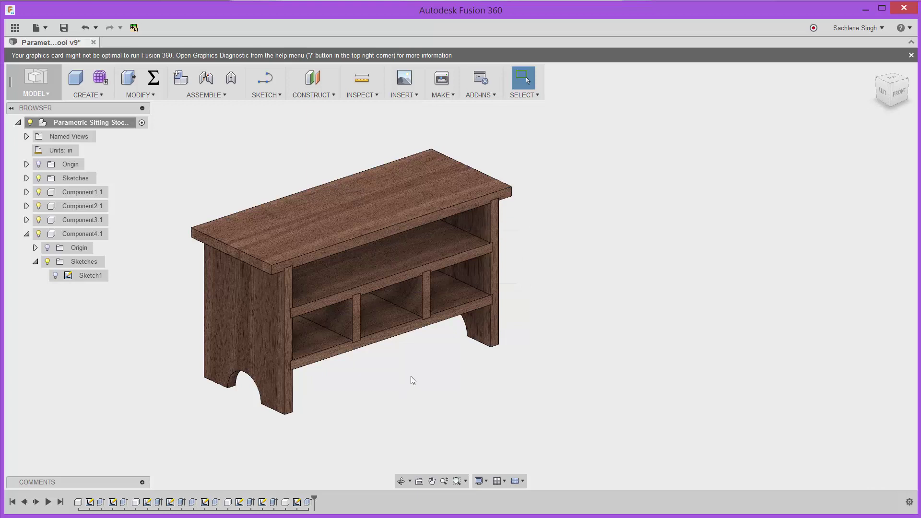
middle_drag(413, 381, 374, 386)
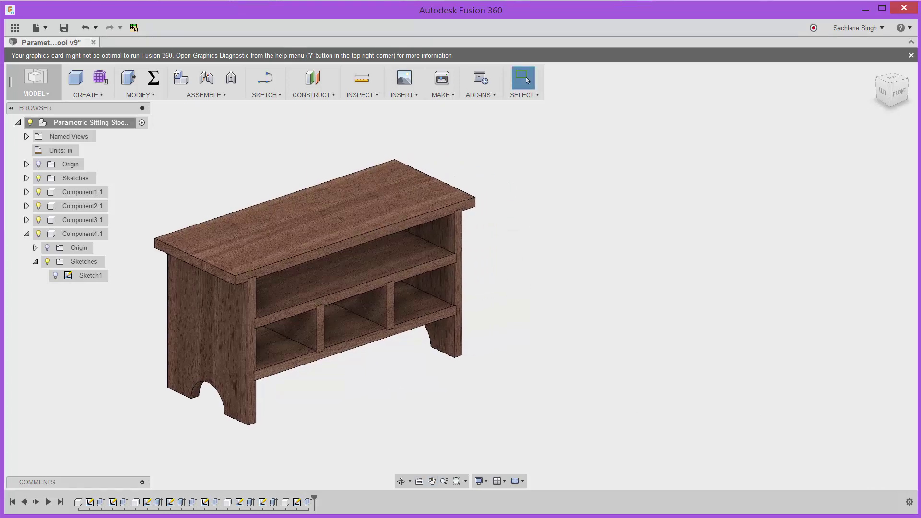
- Open Sitting bench.csv in Notepad using Open with from the file's context menu
key(alt+Tab)
key(alt+Tab)
key(alt+Tab)
key(alt+Tab)
key(alt+Tab)
key(alt+Tab)
key(alt+Tab)
key(alt+Tab)
key(alt+Tab)
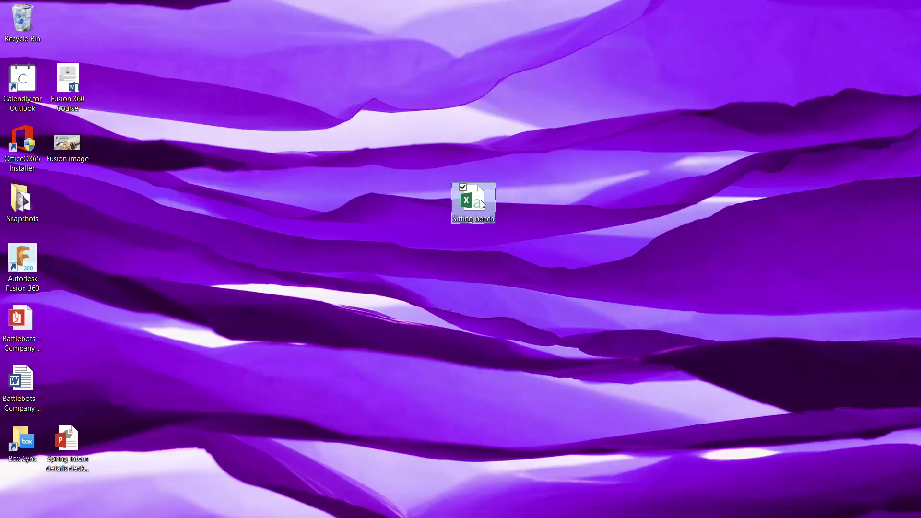
right_click(481, 201)
mouse_move(429, 253)
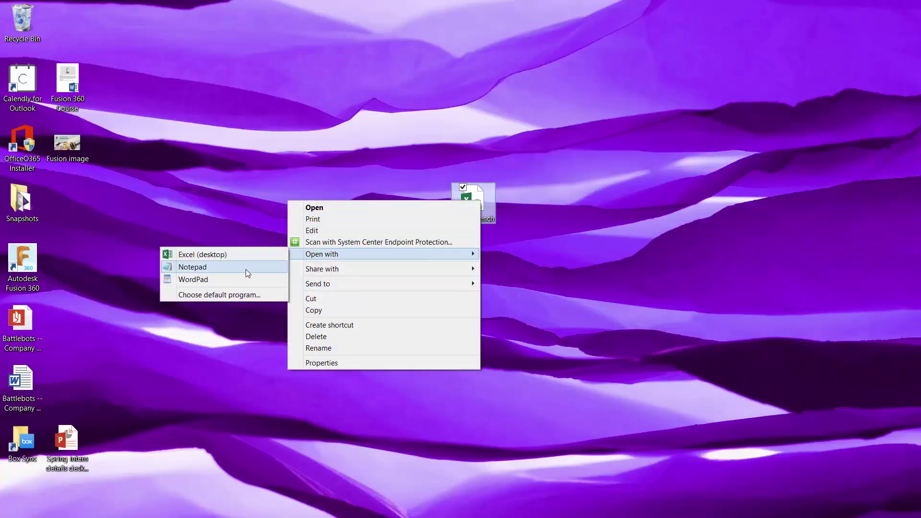
click(215, 267)
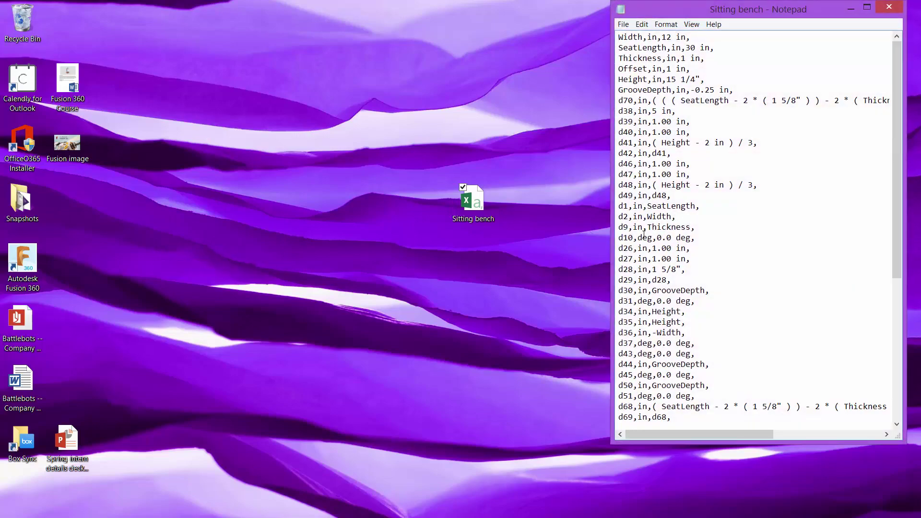
key(alt+Tab)
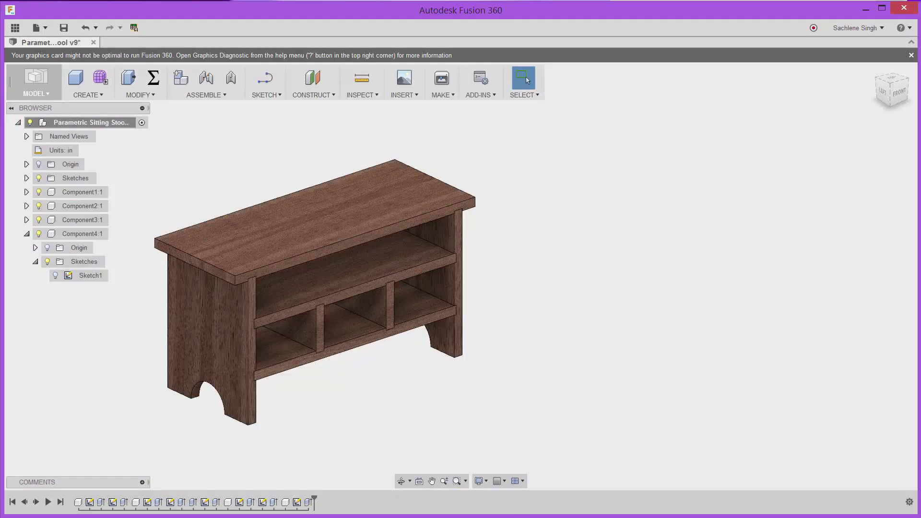
key(alt+Tab)
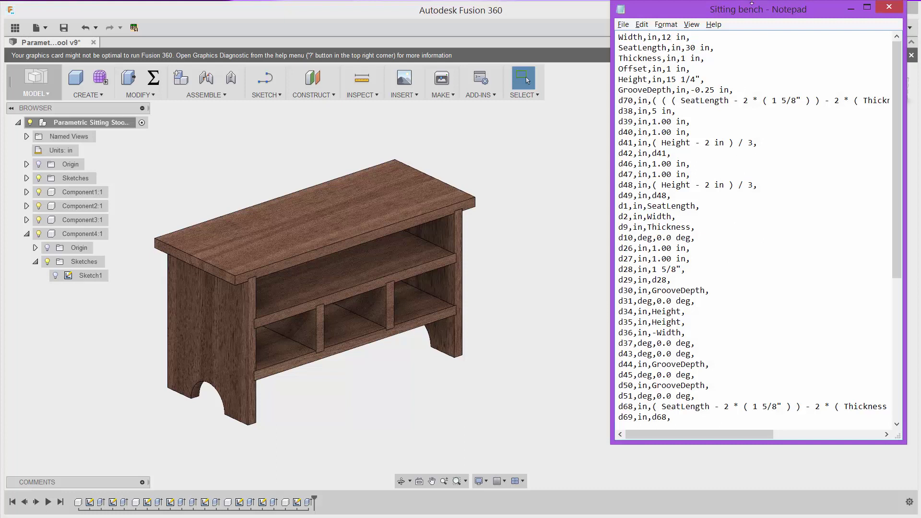
drag(767, 10, 766, 30)
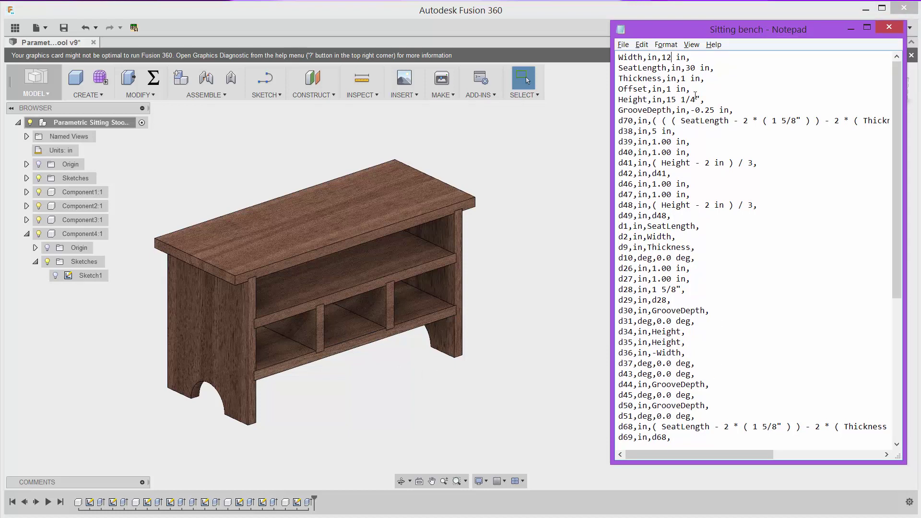
- Change the Width line from 12 in to 24 in and save the file
key(BackSpace)
key(BackSpace)
text(24)
click(623, 44)
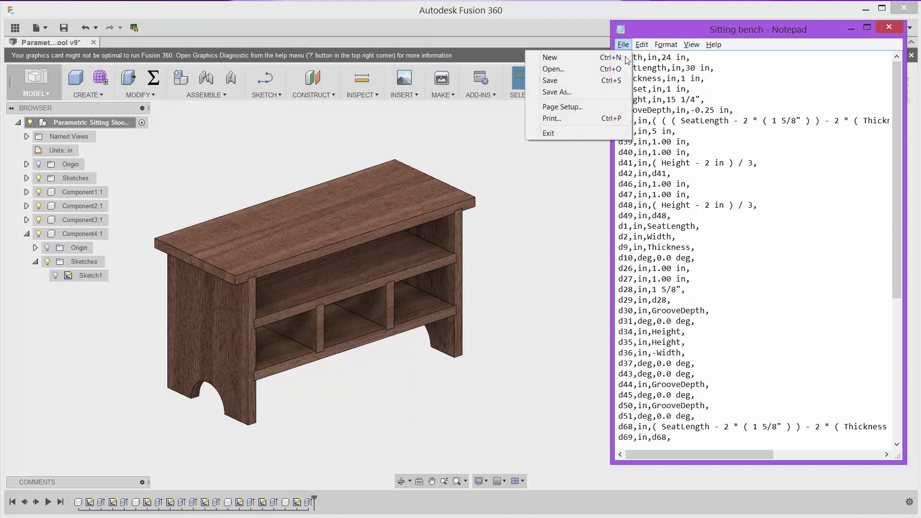
click(583, 81)
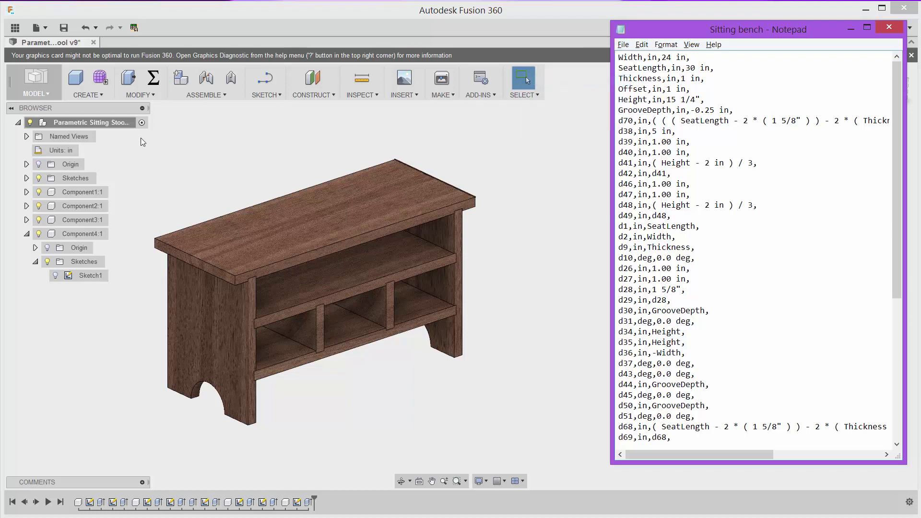
- Import the edited Sitting bench.csv via Import/Export Parameters, widening the bench to 24 in
click(135, 28)
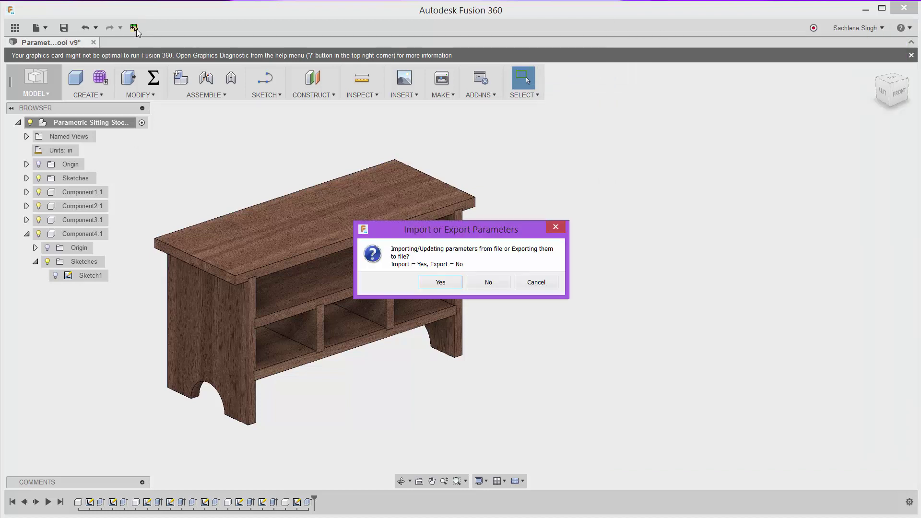
click(432, 283)
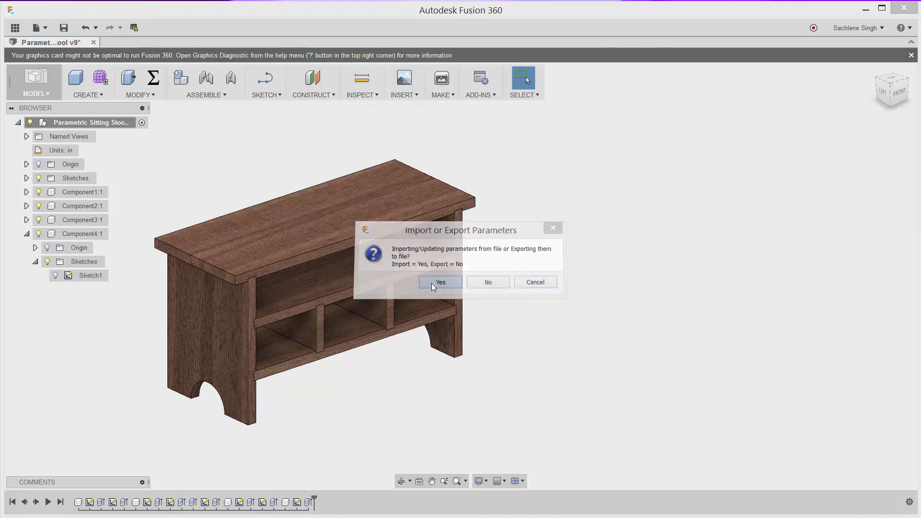
double_click(165, 172)
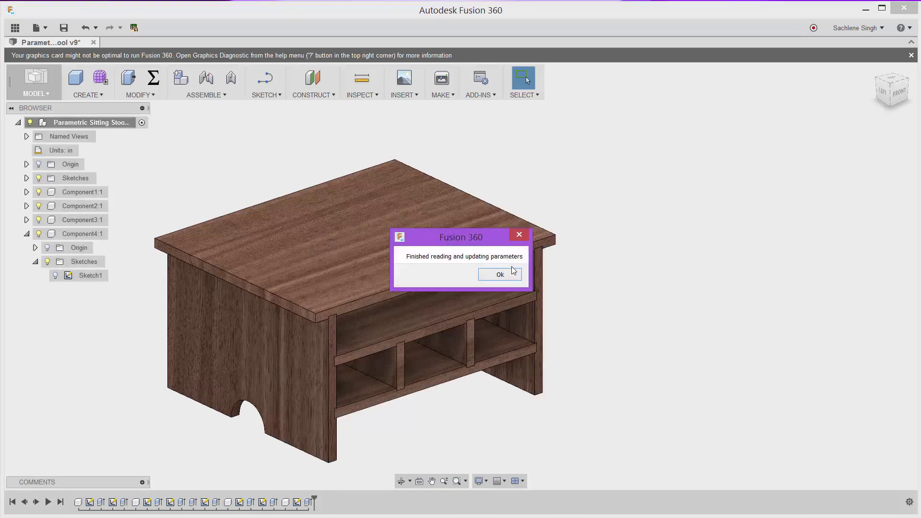
click(500, 275)
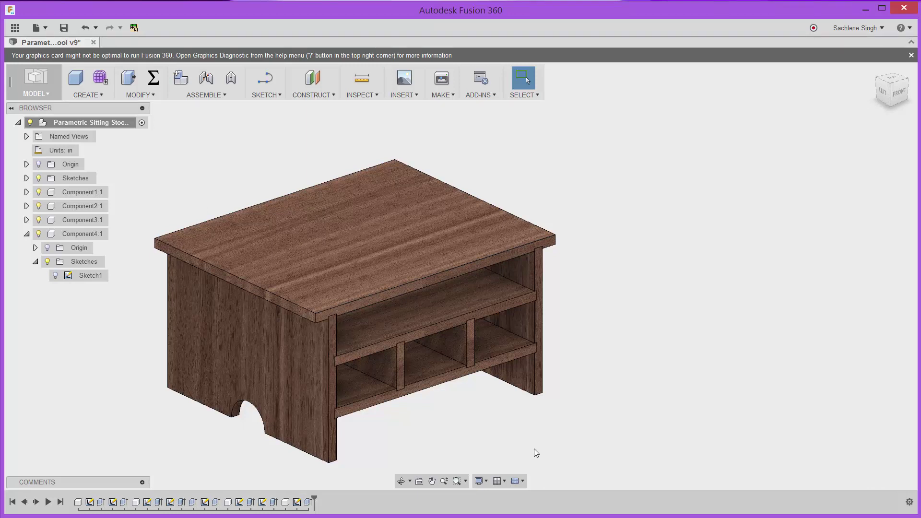
- In Sitting bench.csv, replace SeatLength's 30 with 45 and save via File > Save
key(alt+Tab)
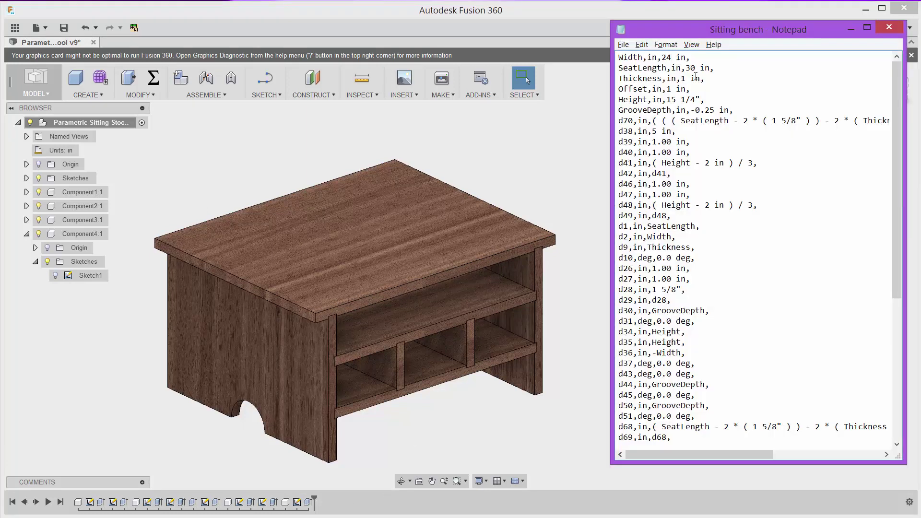
key(BackSpace)
key(BackSpace)
text(45)
click(620, 46)
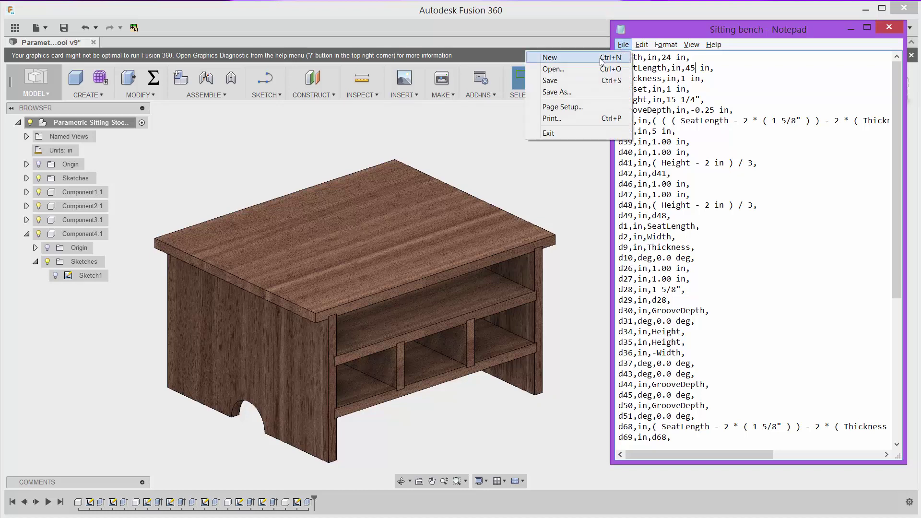
click(582, 81)
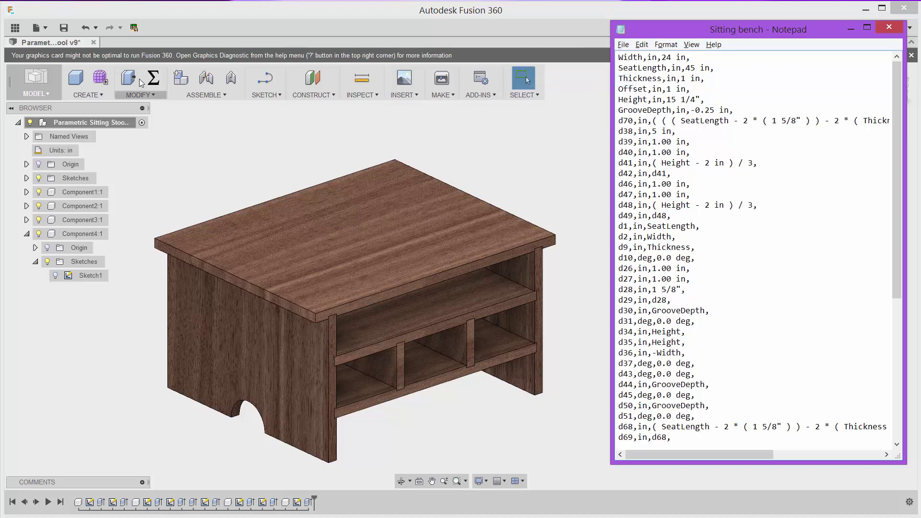
- Import Sitting bench.csv through Parameter I/O and frame the bench now lengthened to 45 in
click(134, 28)
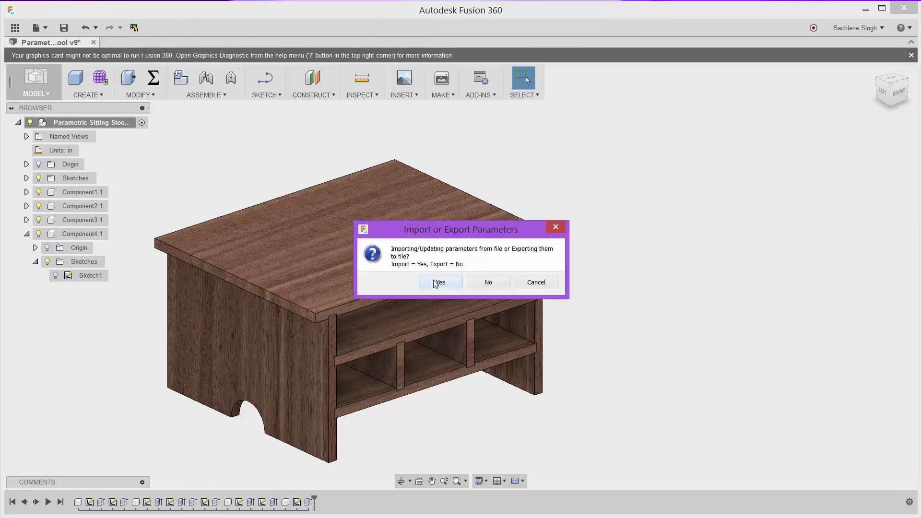
click(433, 280)
double_click(196, 166)
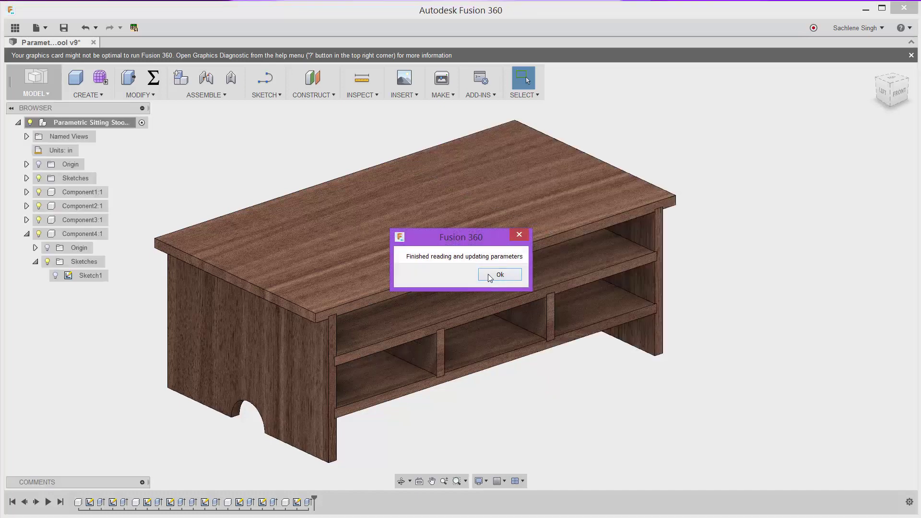
click(488, 275)
scroll(499, 409, down, 1)
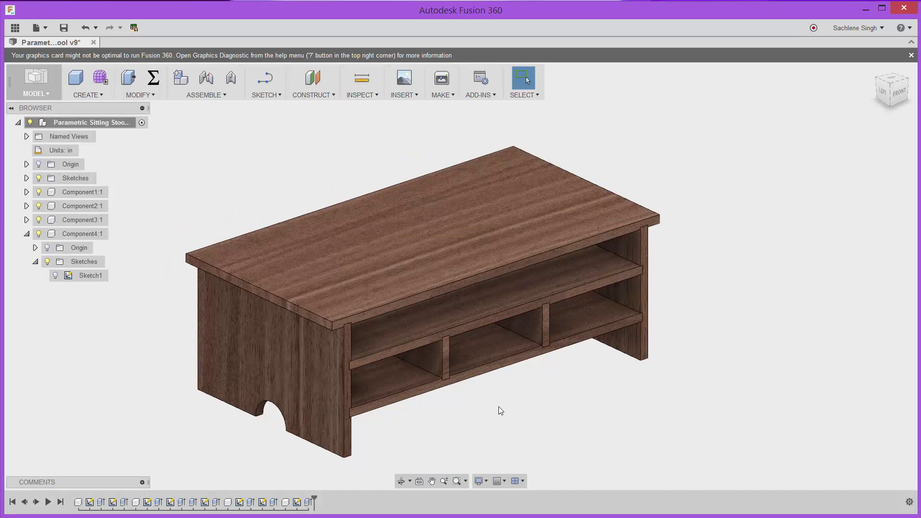
middle_drag(473, 397, 399, 397)
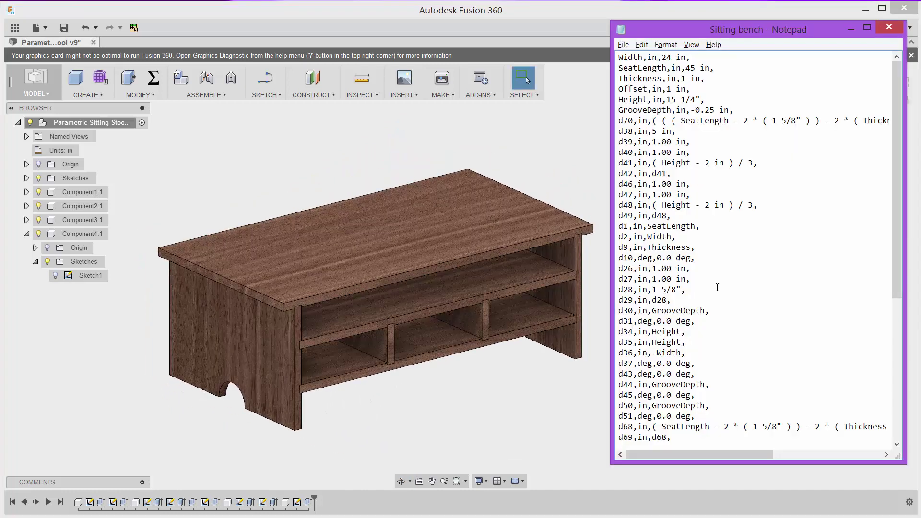